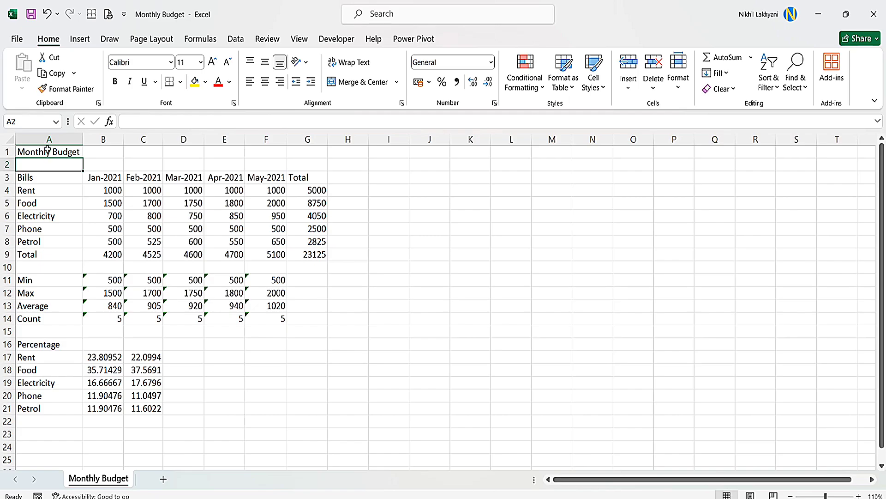
# Step: Try relocating the whole budget range A1:G21 directly on the sheet so it starts at H1, and undo the move
pyautogui.moveTo(46, 149); pyautogui.dragTo(301, 400)
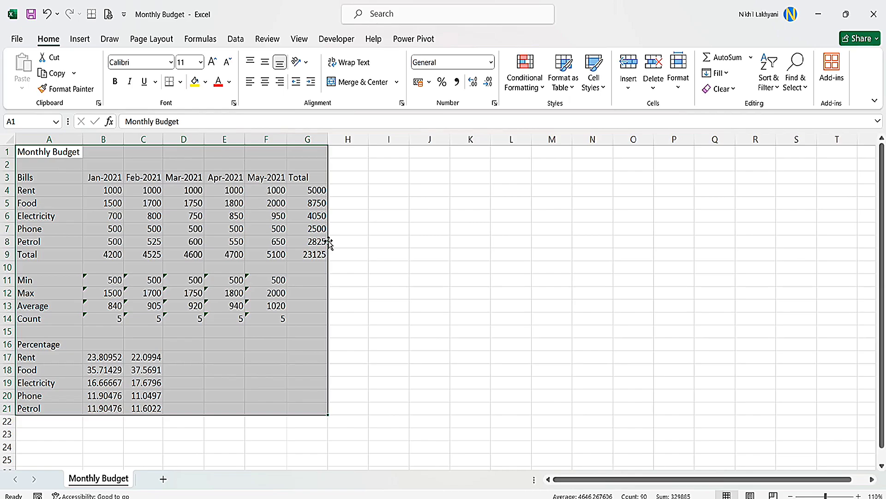
pyautogui.moveTo(329, 244); pyautogui.dragTo(602, 231)
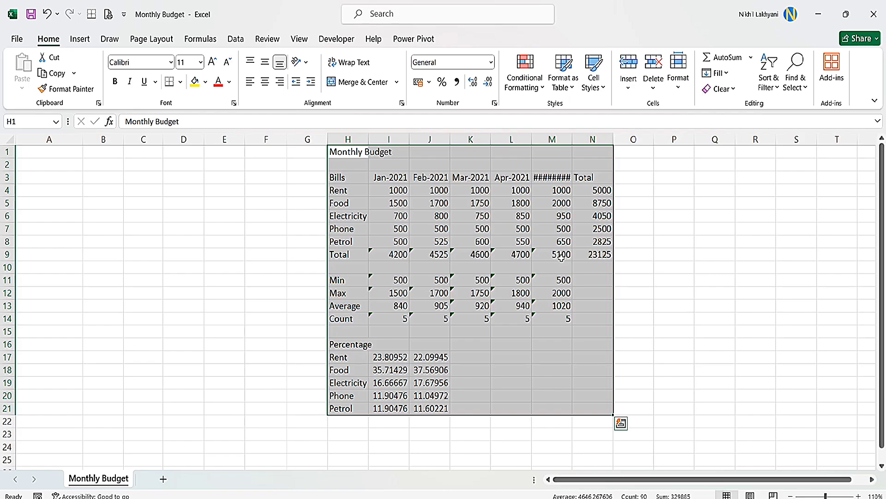
pyautogui.hotkey('ctrl', 'z')
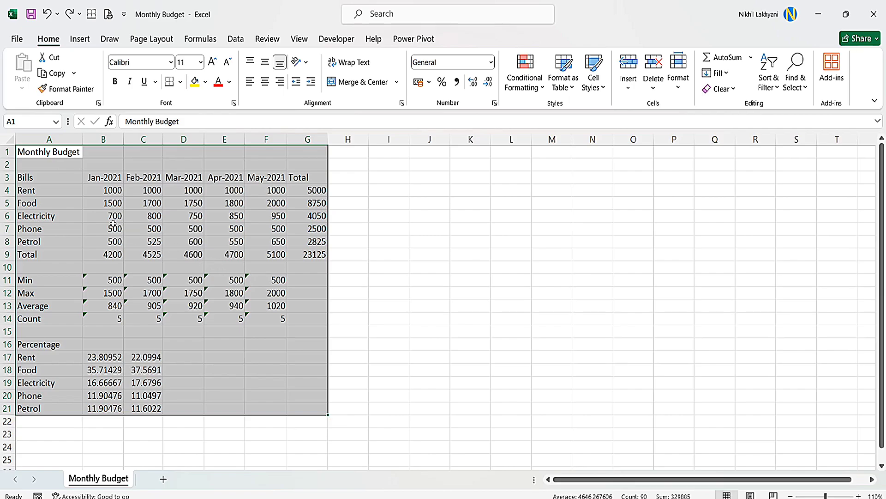
# Step: Try relocating the January Food value from B5 to H5 directly on the sheet, and undo the move
pyautogui.click(102, 203)
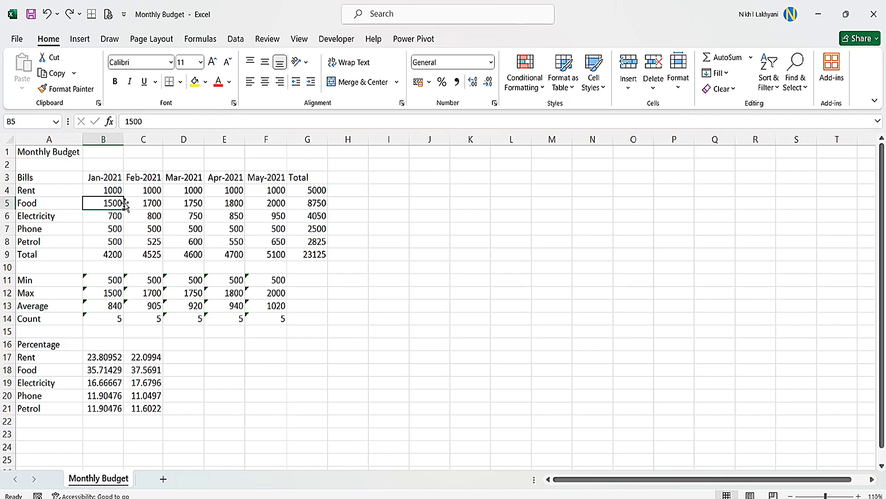
pyautogui.moveTo(124, 203); pyautogui.dragTo(342, 200)
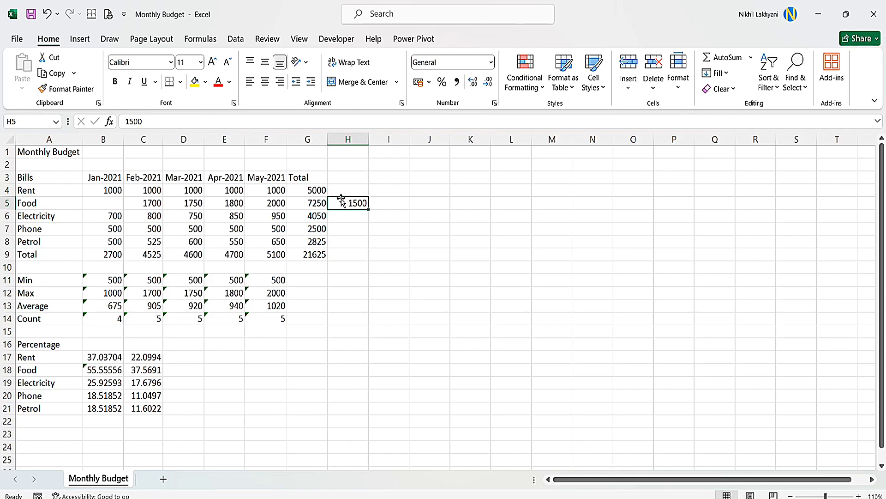
pyautogui.hotkey('ctrl', 'z')
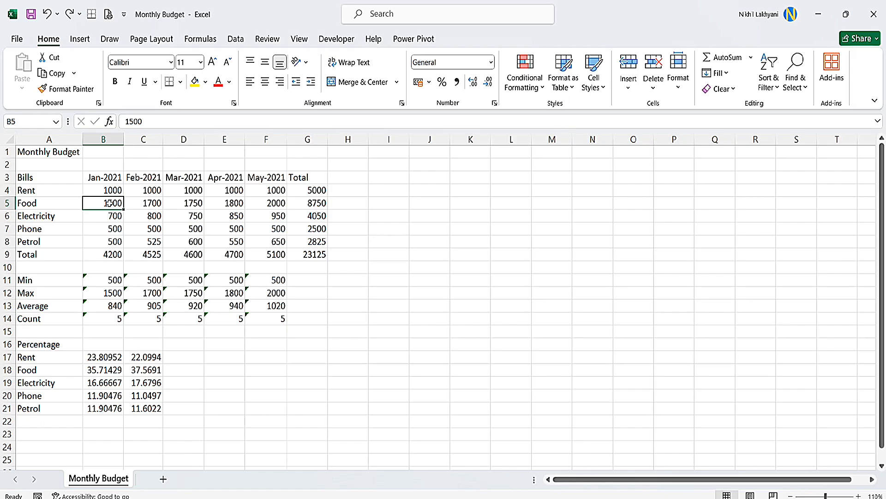
# Step: Try cutting the January Food value from B5 and pasting it into H5, and undo the paste
pyautogui.hotkey('ctrl', 'c')
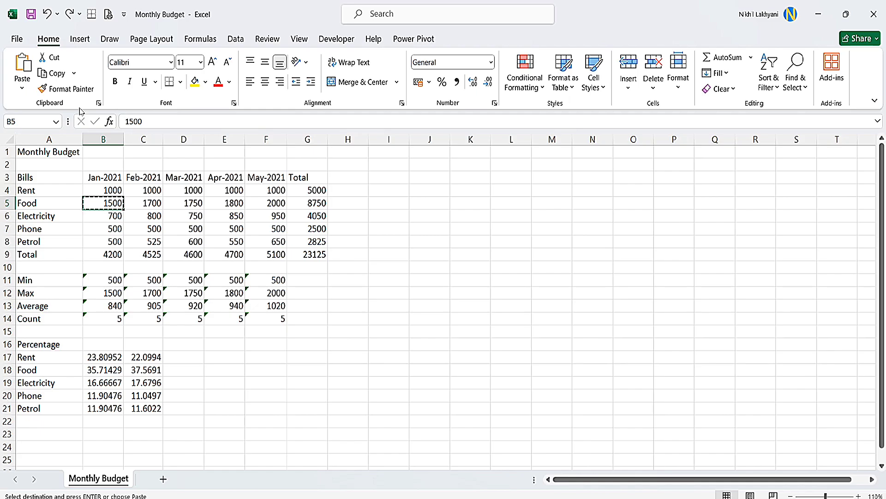
pyautogui.click(351, 203)
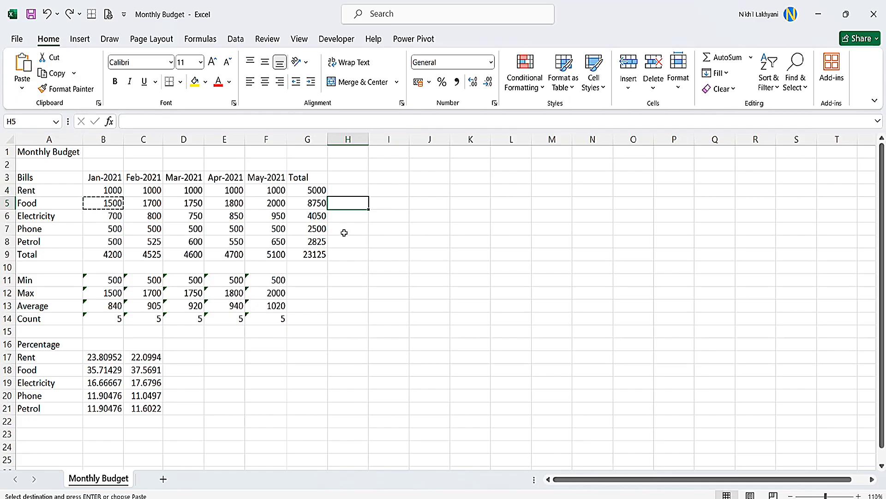
pyautogui.hotkey('ctrl', 'v')
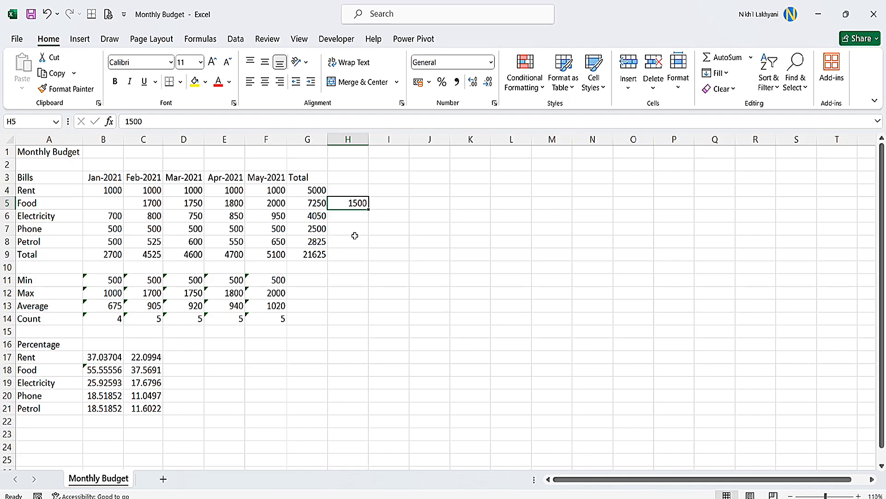
pyautogui.hotkey('ctrl', 'z')
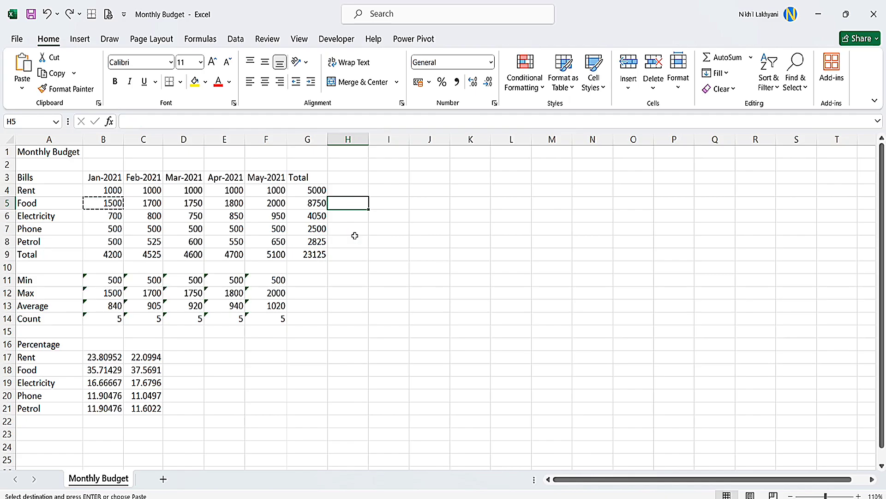
pyautogui.press('Escape')
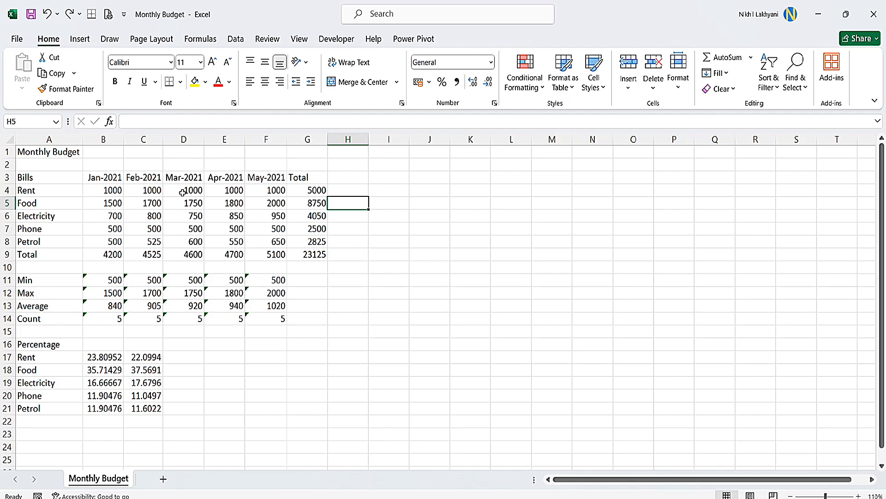
# Step: Try cutting the budget range A1:G21 and pasting it at H1, and undo the paste
pyautogui.moveTo(37, 153); pyautogui.dragTo(307, 406)
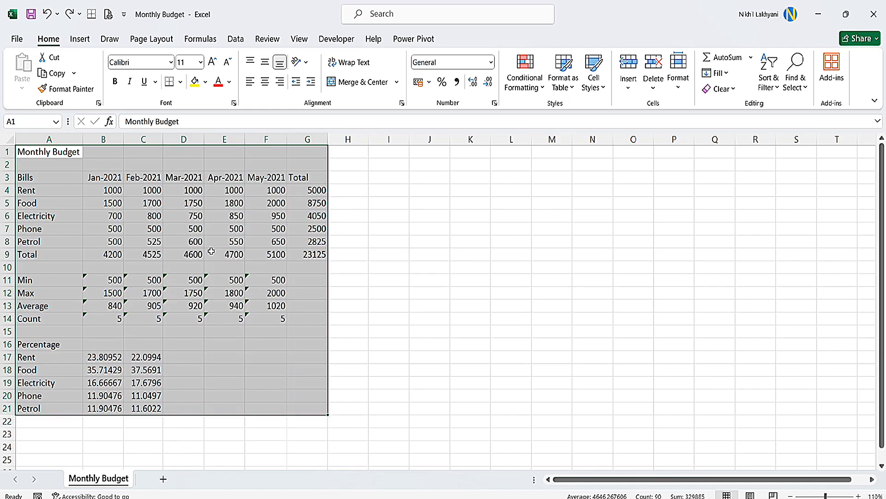
pyautogui.hotkey('ctrl', 'c')
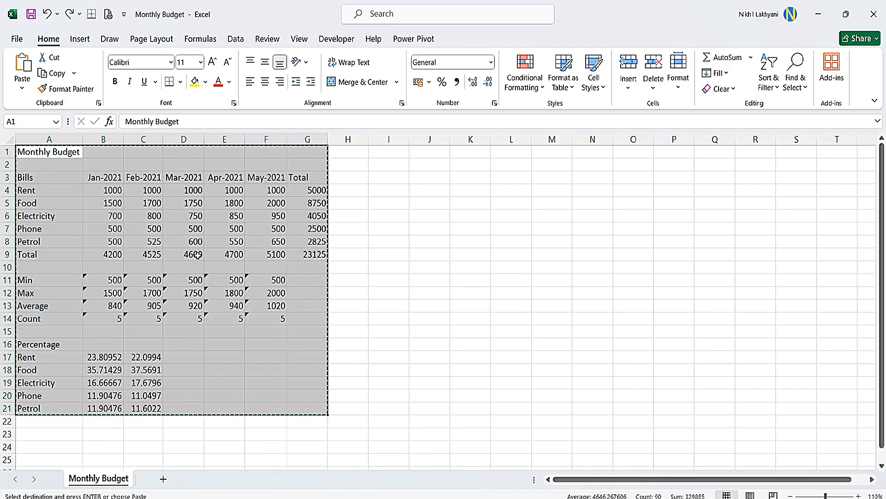
pyautogui.click(350, 152)
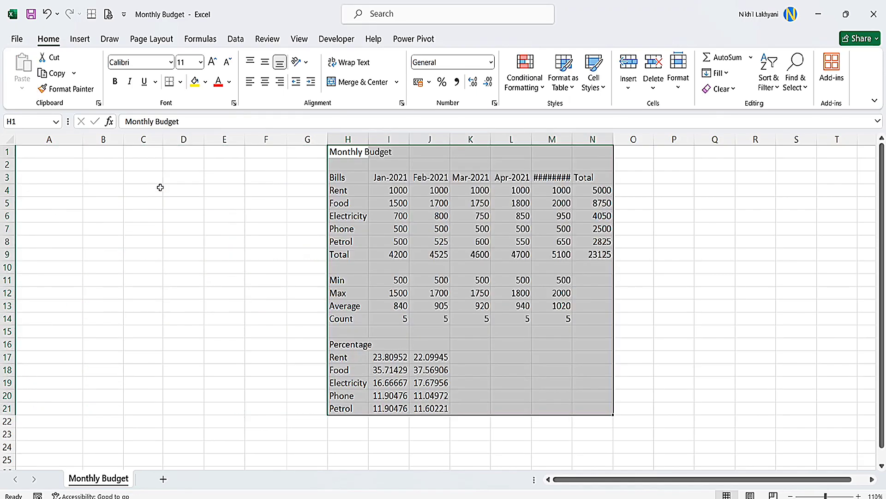
pyautogui.hotkey('ctrl', 'v')
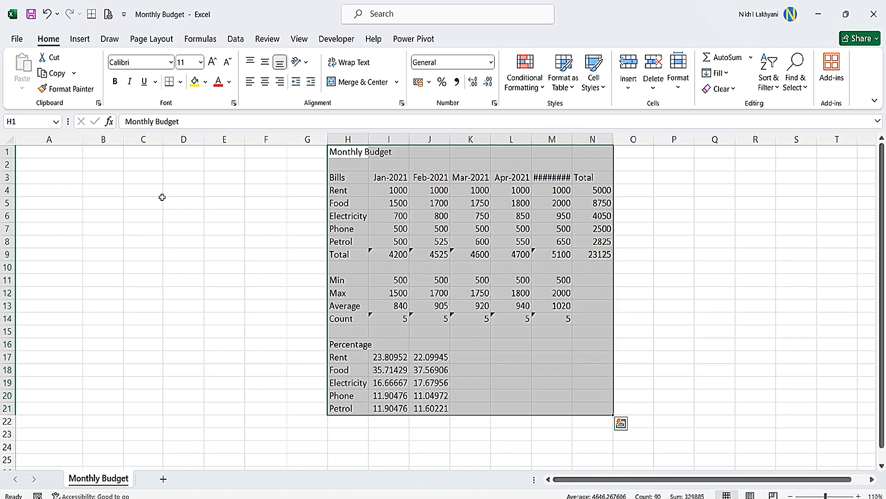
pyautogui.hotkey('ctrl', 'z')
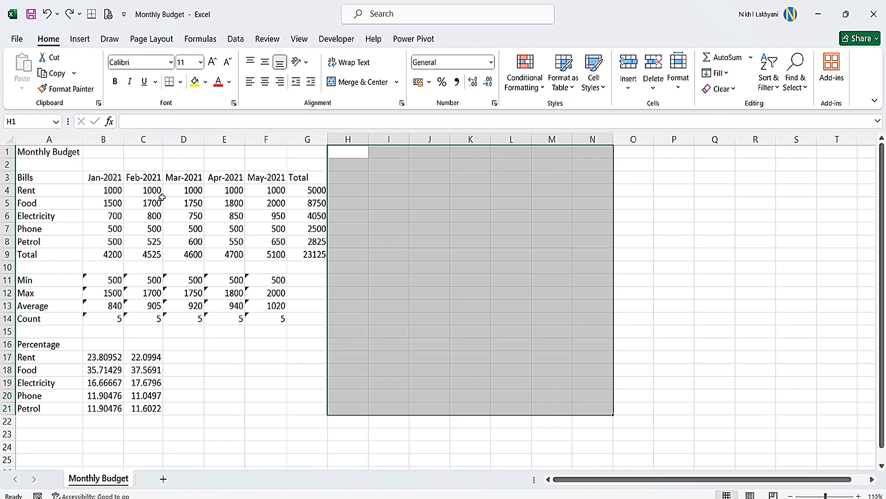
# Step: Try copying the January Food value from B5 into H5, and undo the paste
pyautogui.click(120, 203)
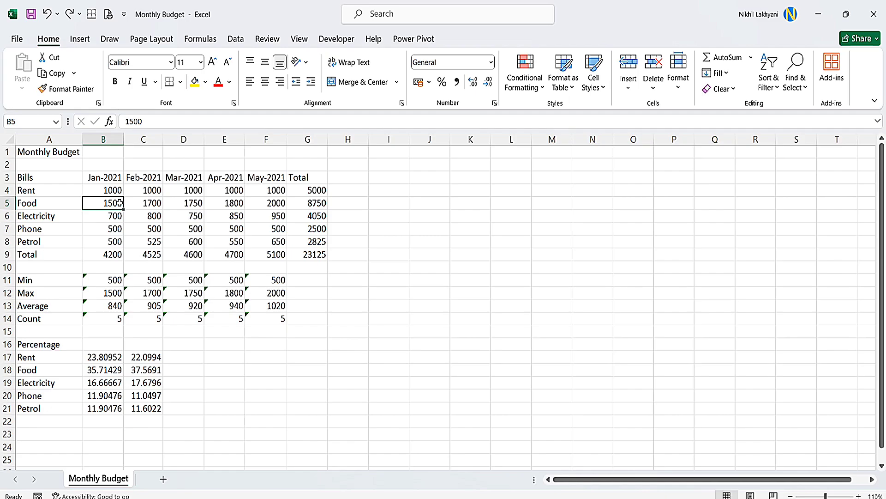
pyautogui.hotkey('ctrl', 'c')
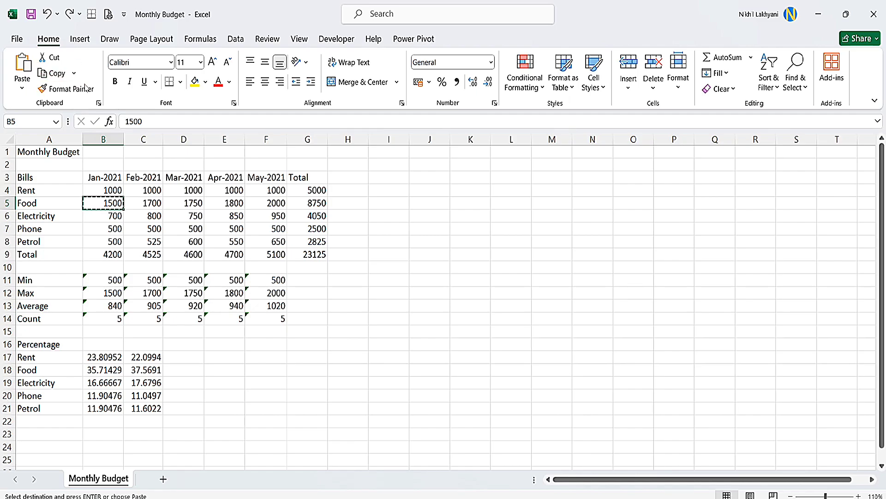
pyautogui.click(353, 202)
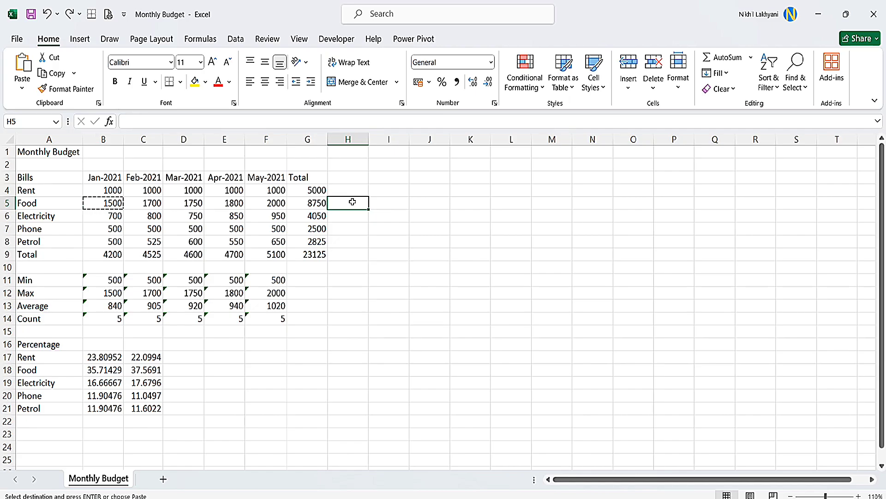
pyautogui.hotkey('ctrl', 'v')
pyautogui.hotkey('ctrl', 'z')
pyautogui.press('Escape')
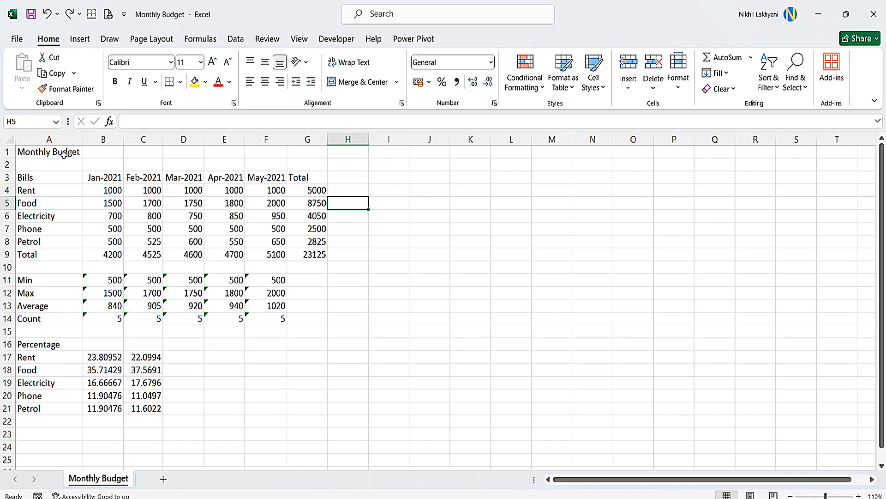
# Step: Try copying the budget range A1:G22 to the area starting at H1, and undo the paste
pyautogui.moveTo(63, 153); pyautogui.dragTo(65, 242)
pyautogui.moveTo(77, 330); pyautogui.dragTo(317, 421)
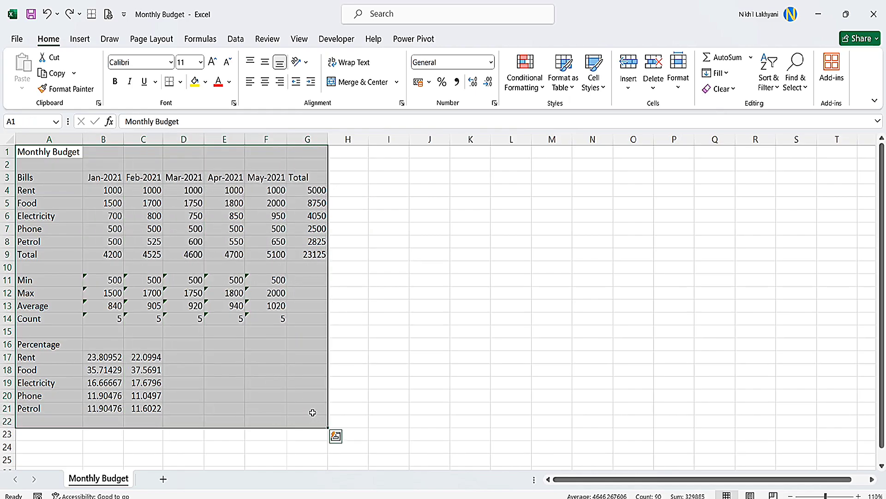
pyautogui.hotkey('ctrl', 'c')
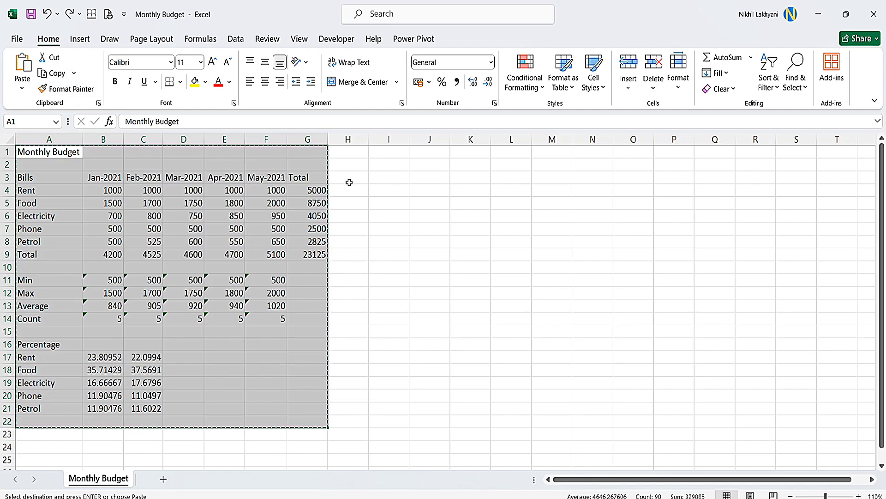
pyautogui.click(354, 150)
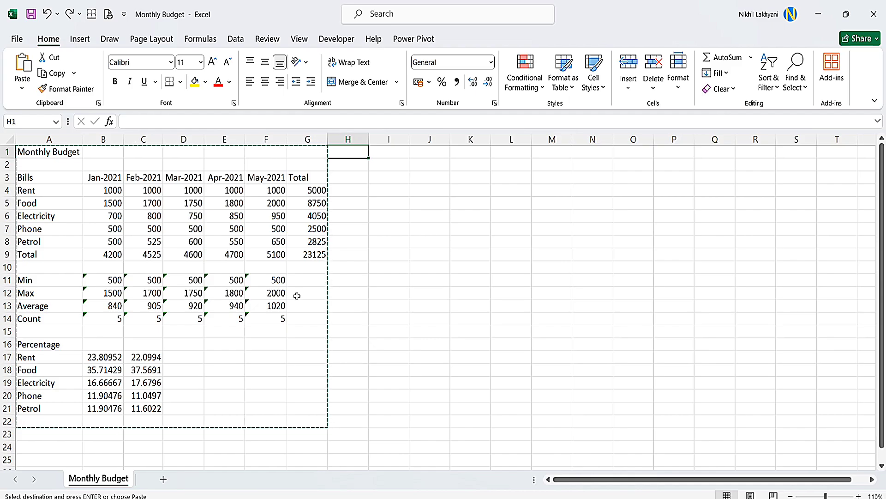
pyautogui.hotkey('ctrl', 'v')
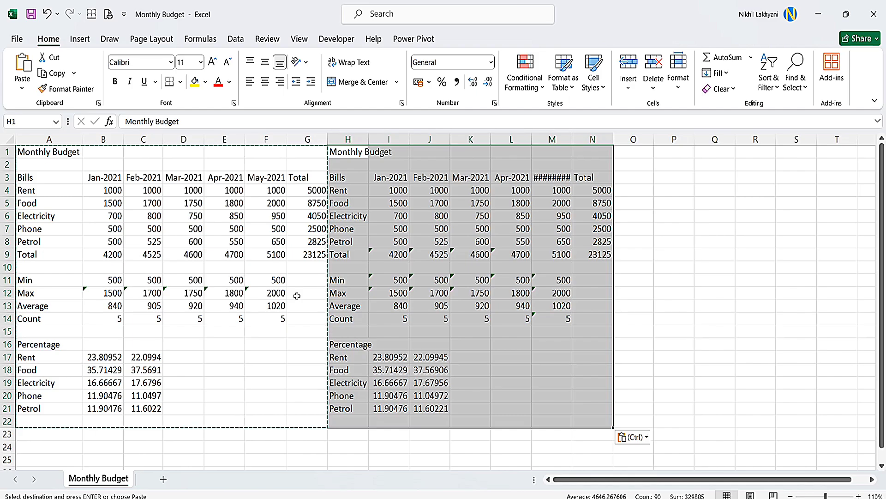
pyautogui.hotkey('ctrl', 'z')
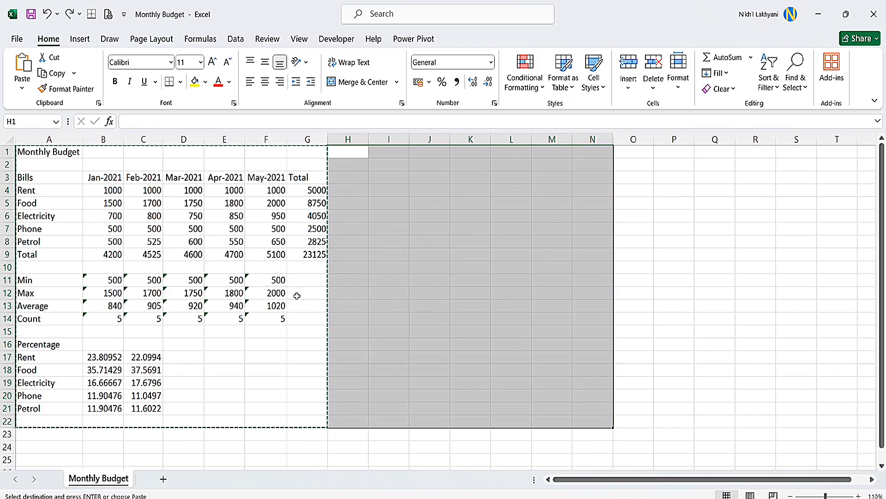
pyautogui.press('Escape')
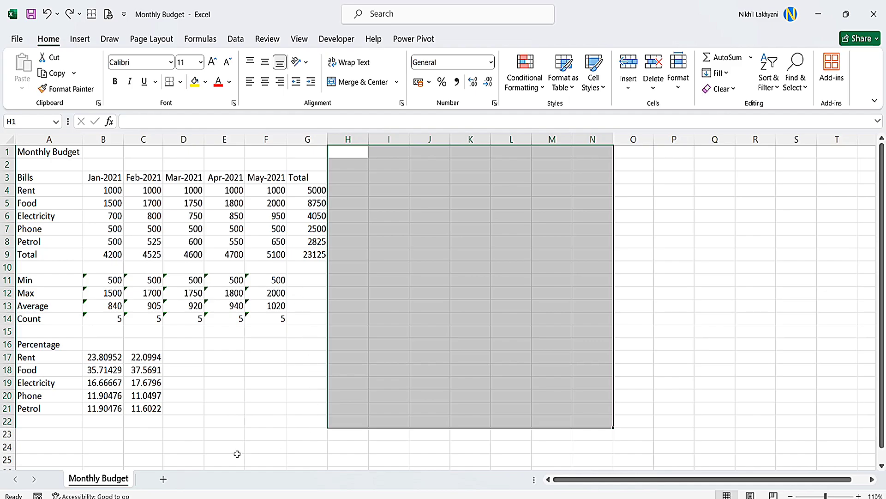
# Step: Add a new blank worksheet to the workbook and return to the Monthly Budget sheet
pyautogui.click(166, 481)
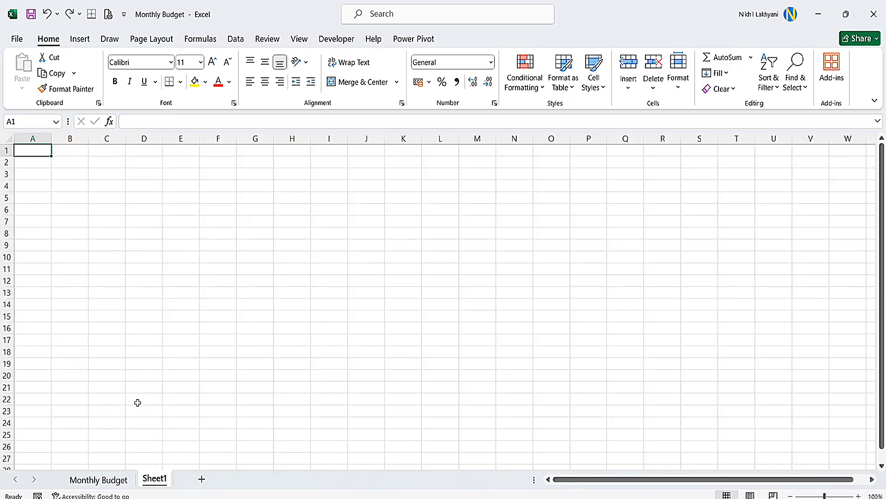
pyautogui.click(99, 481)
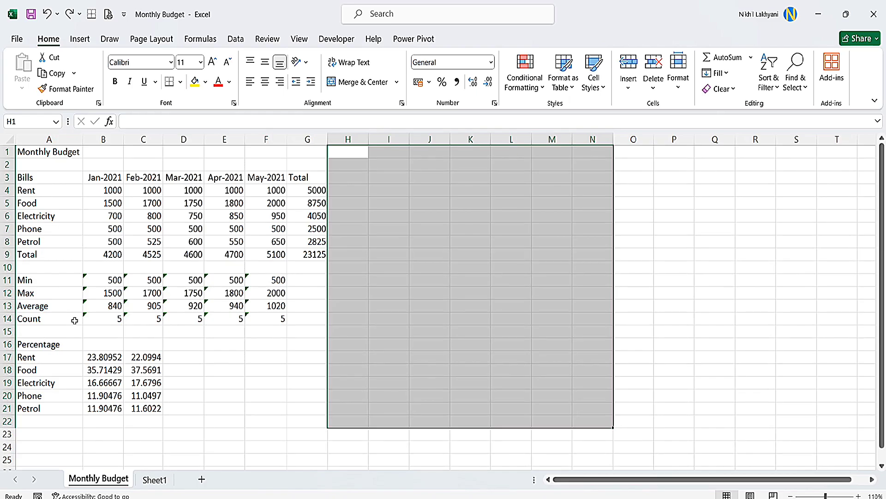
# Step: Try transferring the budget range A1:G21 through the clipboard to cell A1 of Sheet1, and undo the paste
pyautogui.moveTo(45, 152); pyautogui.dragTo(300, 410)
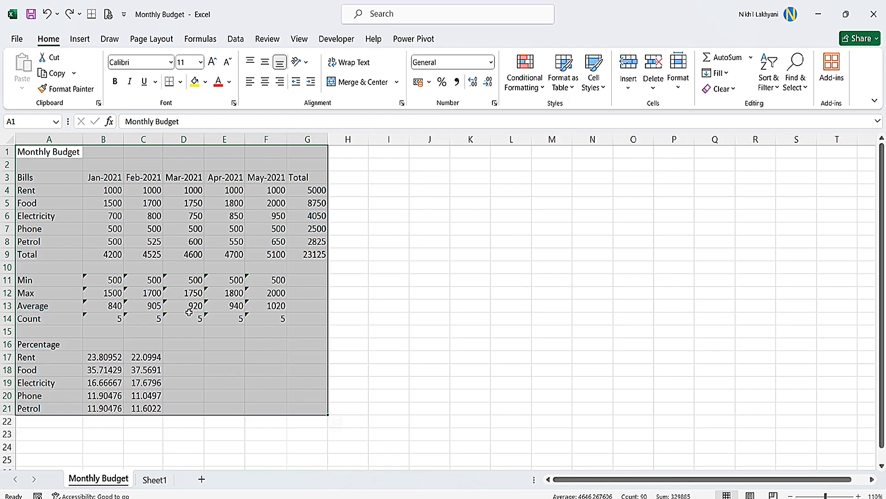
pyautogui.hotkey('ctrl', 'c')
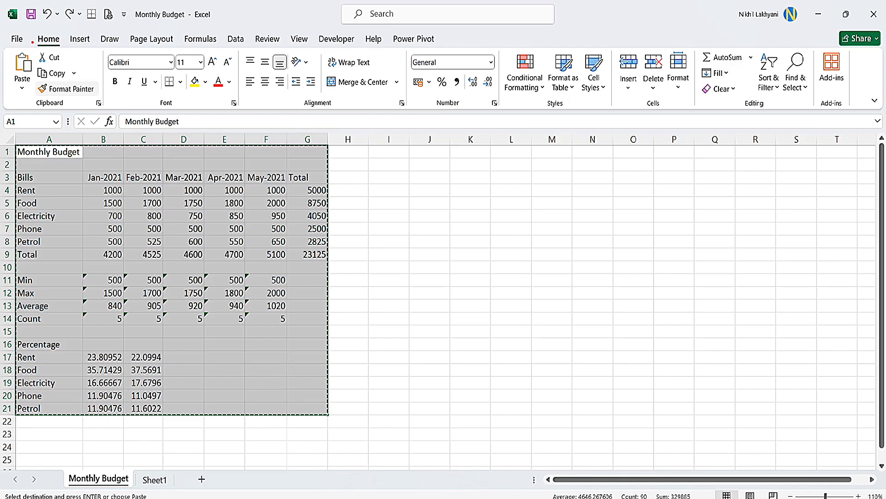
pyautogui.moveTo(32, 42); pyautogui.dragTo(92, 87)
pyautogui.hotkey('ctrl', 'v')
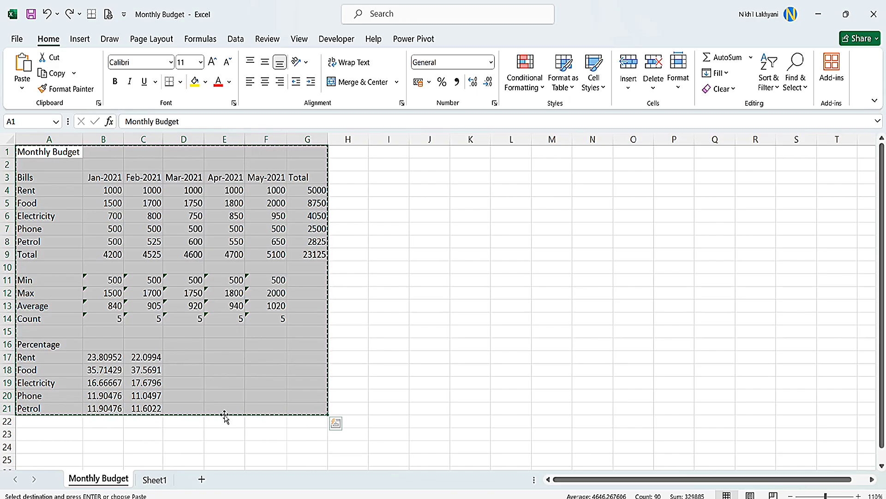
pyautogui.click(155, 480)
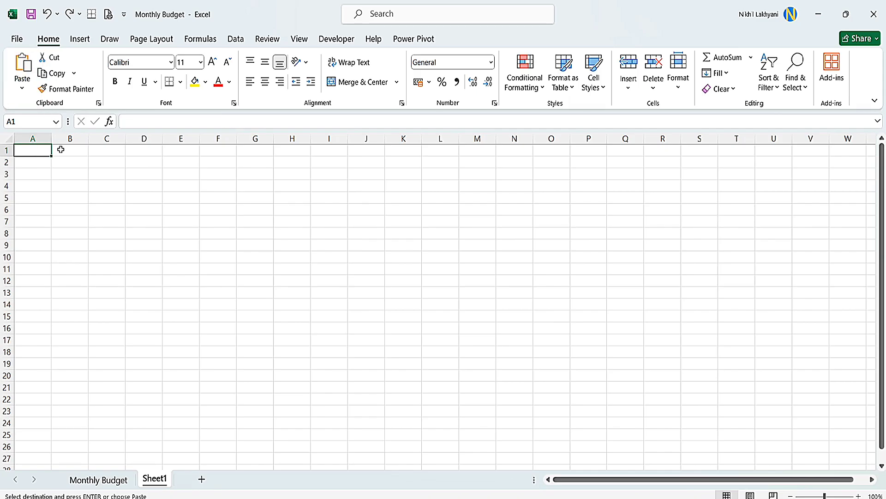
pyautogui.press('Return')
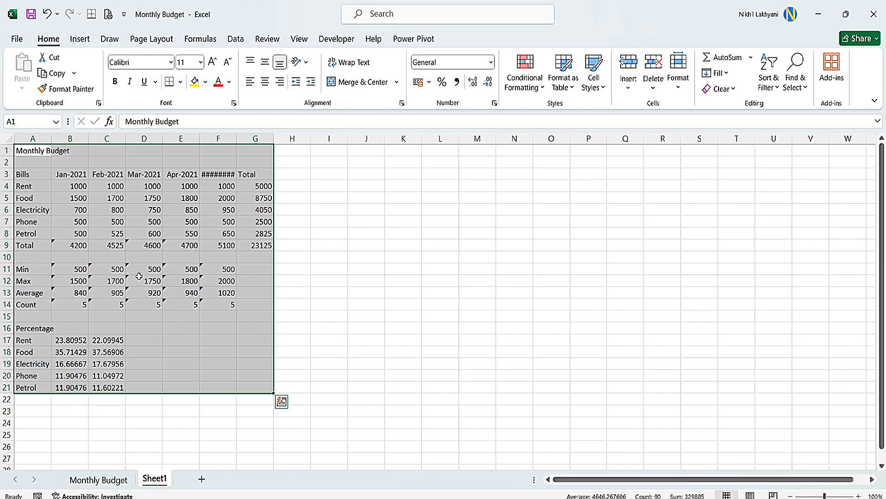
pyautogui.hotkey('ctrl', 'z')
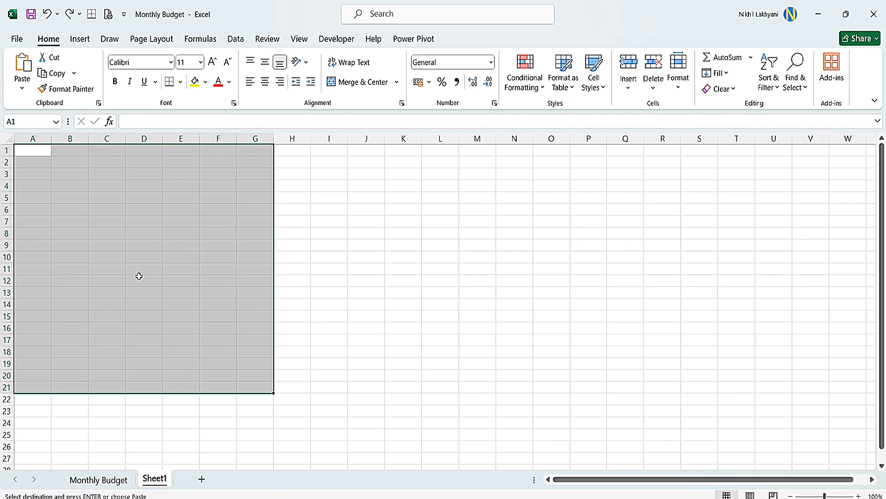
pyautogui.press('Escape')
# Step: Clear the range selection on Sheet1, and go back to cell A2 on the Monthly Budget sheet
pyautogui.click(130, 295)
pyautogui.click(106, 256)
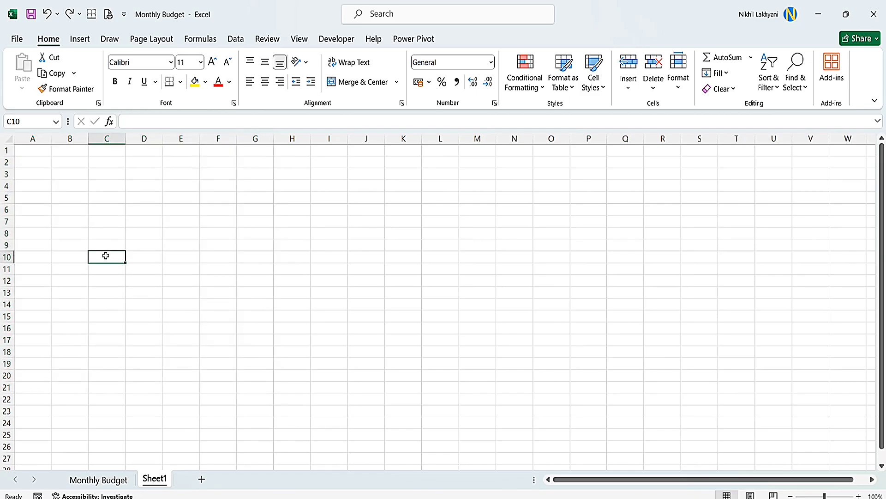
pyautogui.click(115, 481)
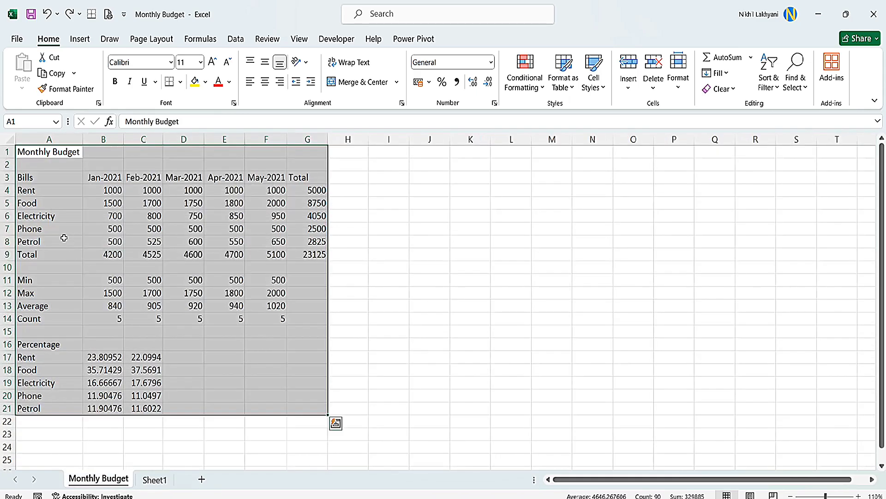
pyautogui.click(49, 166)
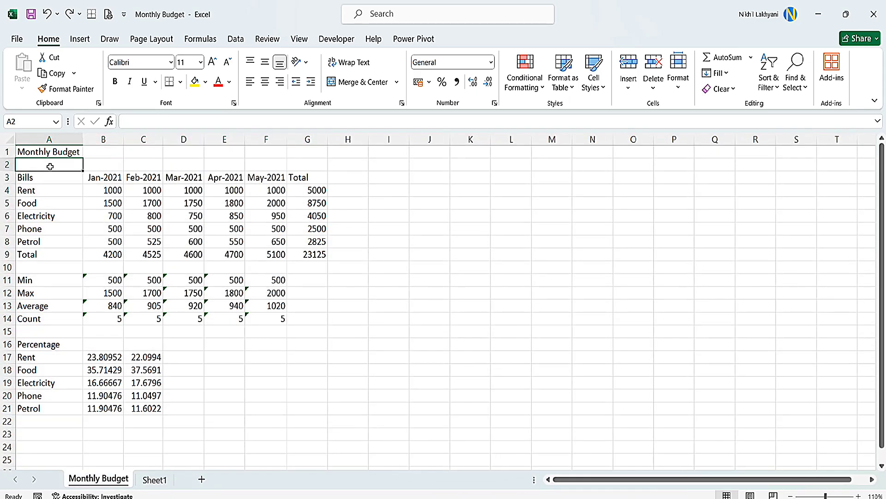